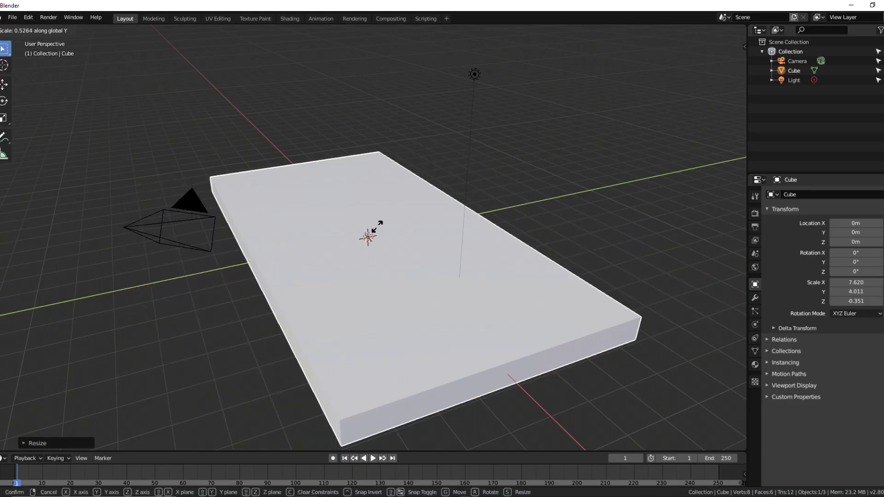
# - Confirm the cube's scale as a wide, thin slab for the table top
pyautogui.click(376, 226)
# - Smooth the slab with a Subdivision Surface modifier, viewed from a low side angle
pyautogui.moveTo(376, 226); pyautogui.dragTo(498, 247, button='middle')
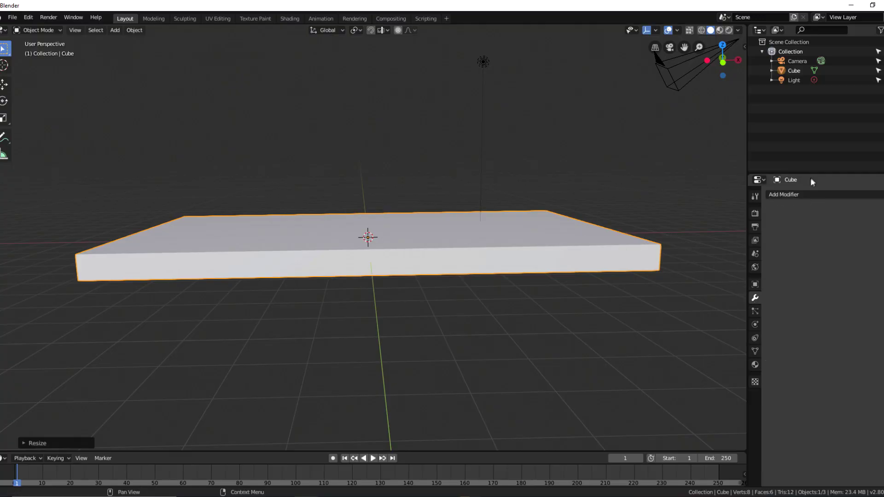
pyautogui.click(813, 194)
pyautogui.click(724, 352)
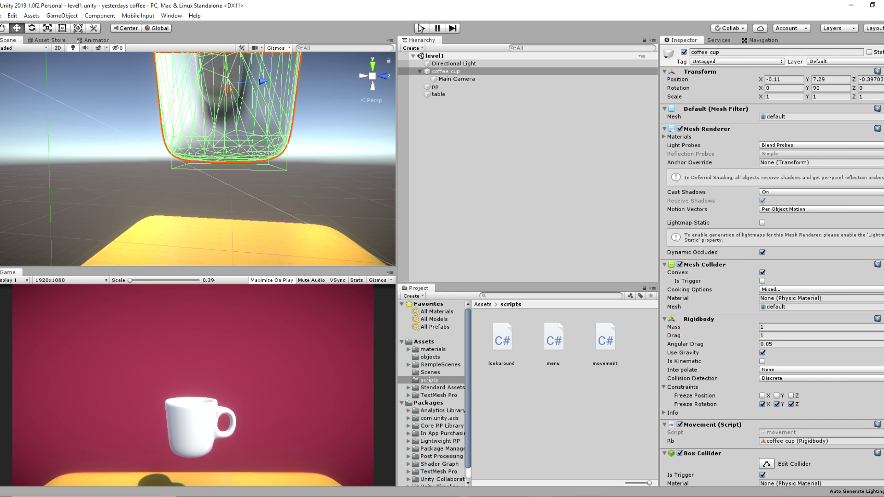
pyautogui.click(421, 28)
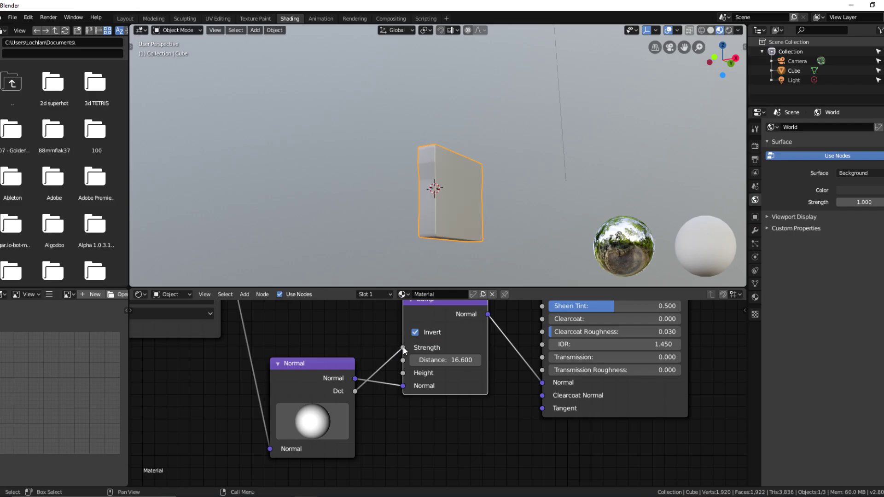
# - Zoom in and orbit to face the bread slice head-on
pyautogui.scroll(4, 460, 235)
pyautogui.moveTo(461, 235); pyautogui.dragTo(395, 213, button='middle')
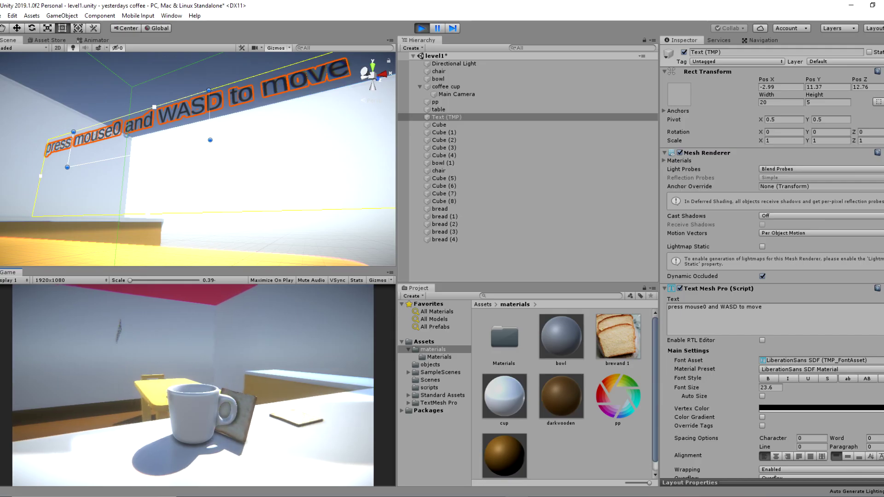
# - Extrude the inset faces to form the coffee-machine body, then return to Object Mode
pyautogui.press('e')
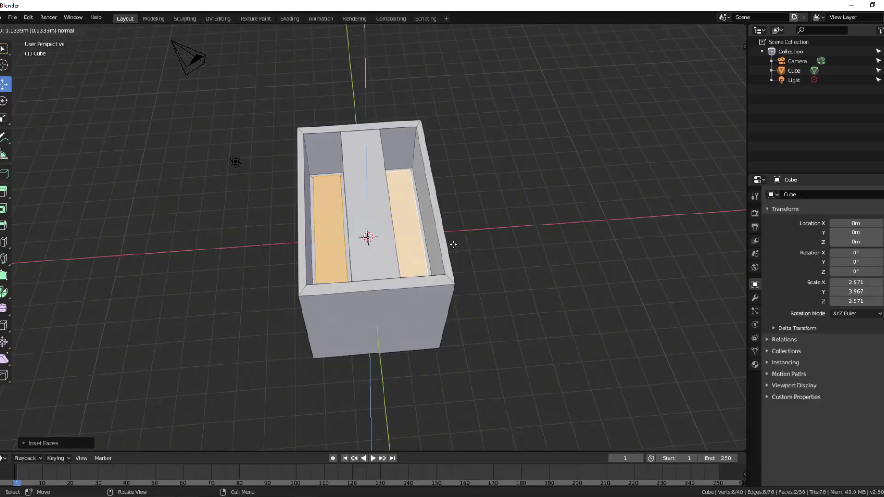
pyautogui.click(453, 245)
pyautogui.moveTo(482, 229)
pyautogui.mouseDown(button='middle')
pyautogui.moveTo(497, 221)
pyautogui.moveTo(440, 259)
pyautogui.mouseUp(button='middle')
pyautogui.press('Tab')
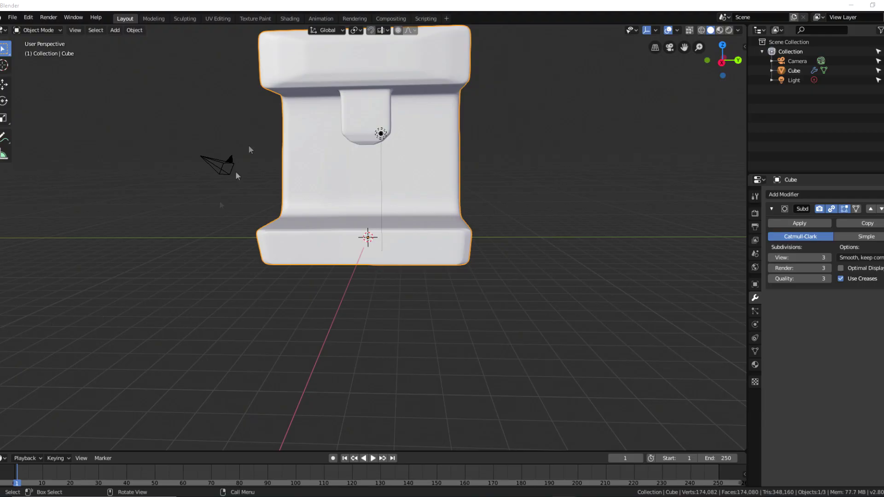
pyautogui.moveTo(250, 144)
pyautogui.mouseDown(button='middle')
pyautogui.moveTo(316, 132)
pyautogui.moveTo(307, 137)
pyautogui.moveTo(405, 138)
pyautogui.moveTo(398, 145)
pyautogui.mouseUp(button='middle')
# - Select a 2x2 block of faces on the machine's front in face mode
pyautogui.press('Tab')
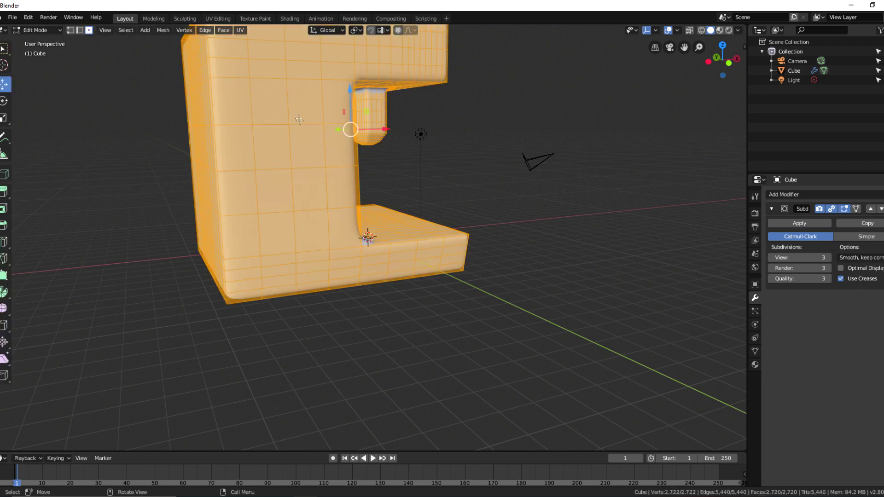
pyautogui.press('3')
pyautogui.click(306, 106)
pyautogui.keyDown('shift'); pyautogui.click(272, 103); pyautogui.keyUp('shift')
pyautogui.keyDown('shift'); pyautogui.click(273, 147); pyautogui.keyUp('shift')
pyautogui.keyDown('shift'); pyautogui.click(308, 145); pyautogui.keyUp('shift')
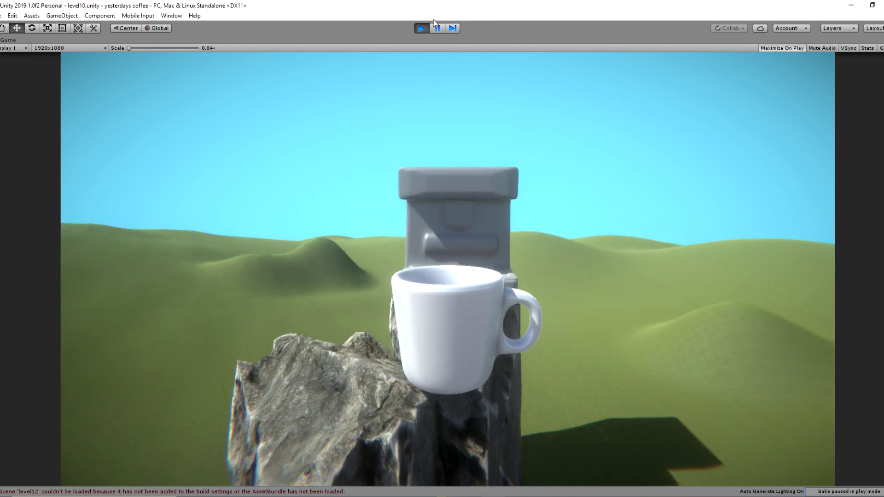
# - Stop the running playtest with Ctrl+P
pyautogui.hotkey('ctrl', 'p')
pyautogui.hotkey('ctrl', 'p')
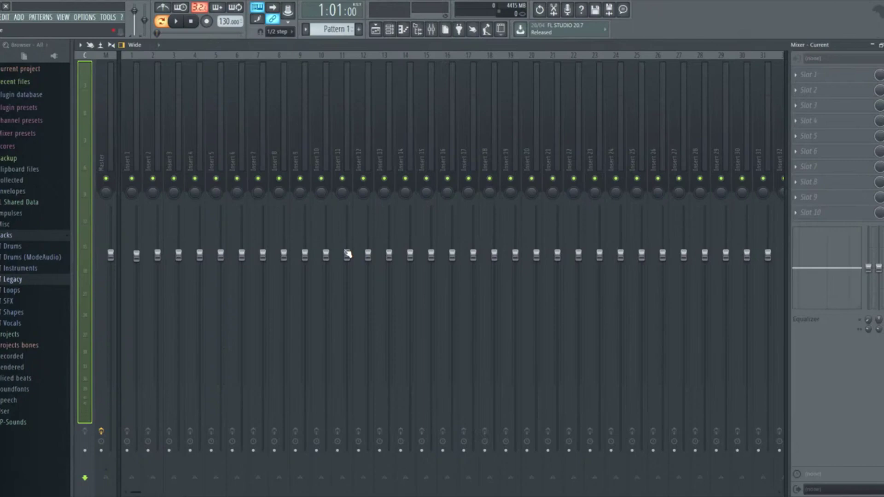
# - Record a chord progression on FL Keys and align both first-bar notes to the bar start
pyautogui.click(178, 22)
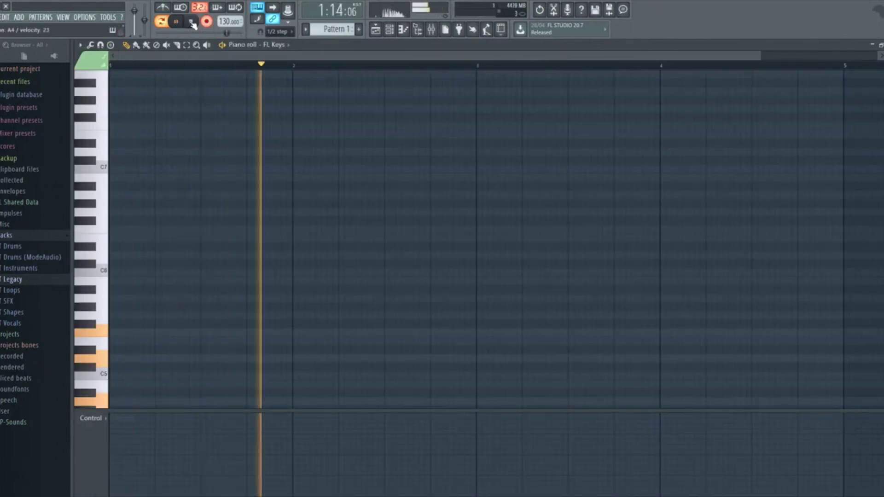
pyautogui.click(191, 22)
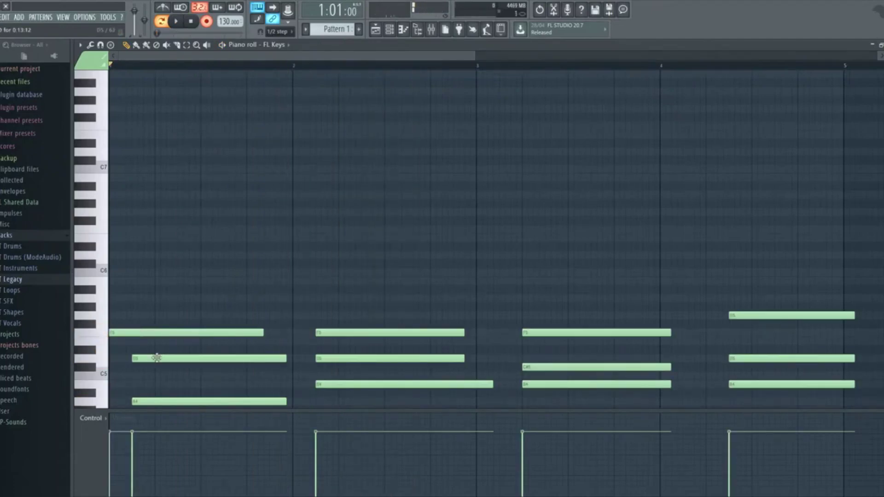
pyautogui.moveTo(157, 358); pyautogui.dragTo(134, 358)
pyautogui.moveTo(173, 401); pyautogui.dragTo(150, 399)
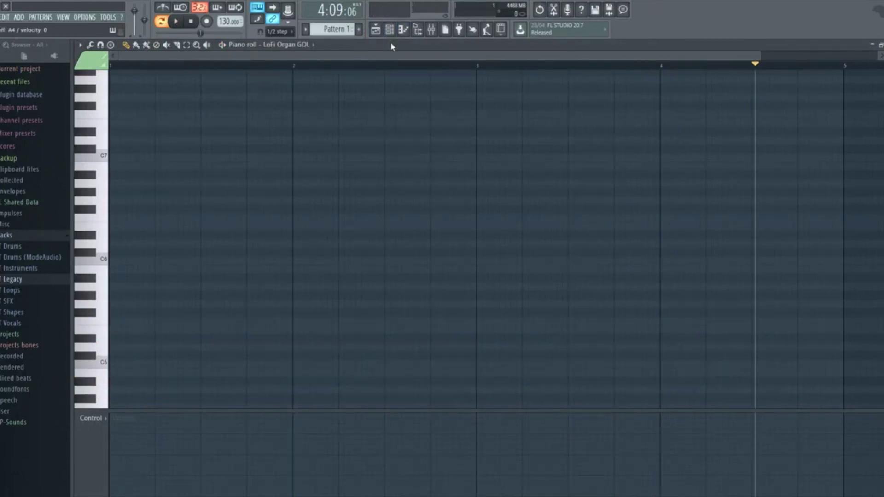
# - Open the LoFi Organ GOL synth, then notch EQ band 3 and raise band 5
pyautogui.click(417, 29)
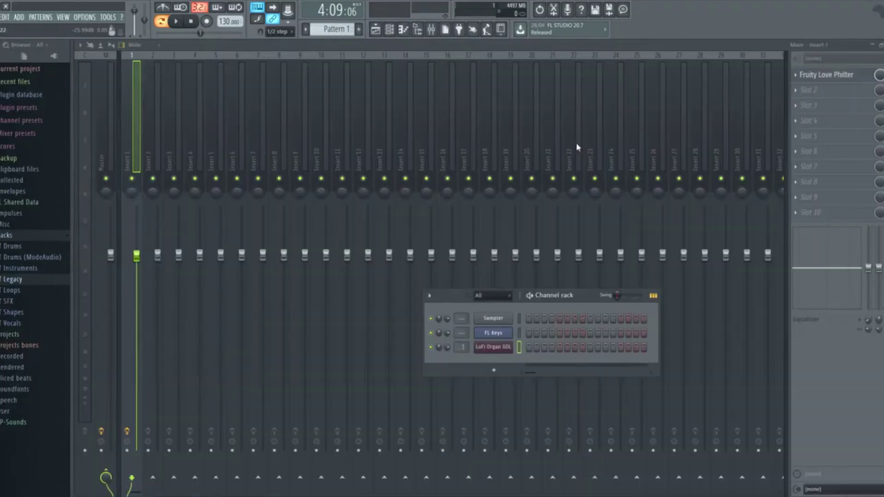
pyautogui.click(493, 347)
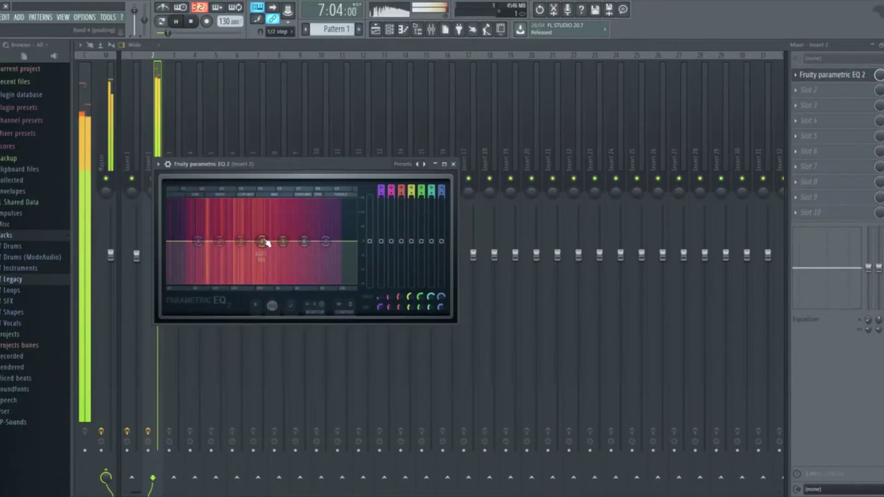
pyautogui.moveTo(256, 241); pyautogui.dragTo(236, 282)
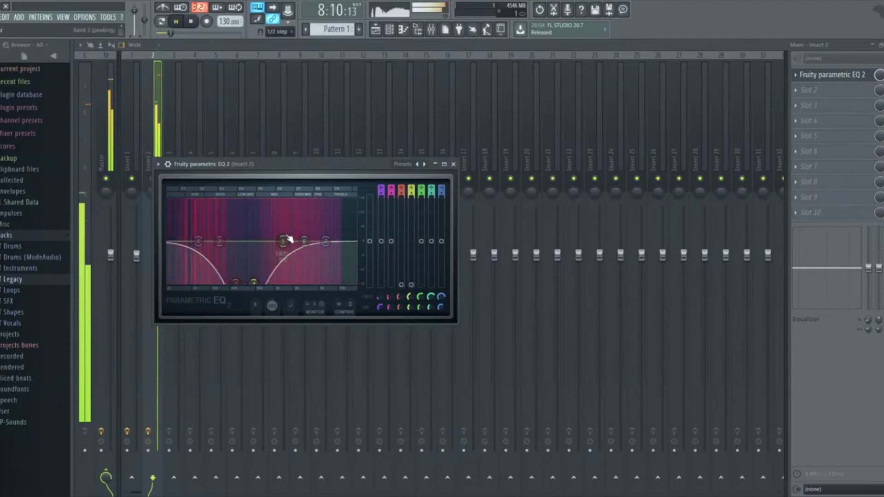
pyautogui.moveTo(283, 242); pyautogui.dragTo(286, 211)
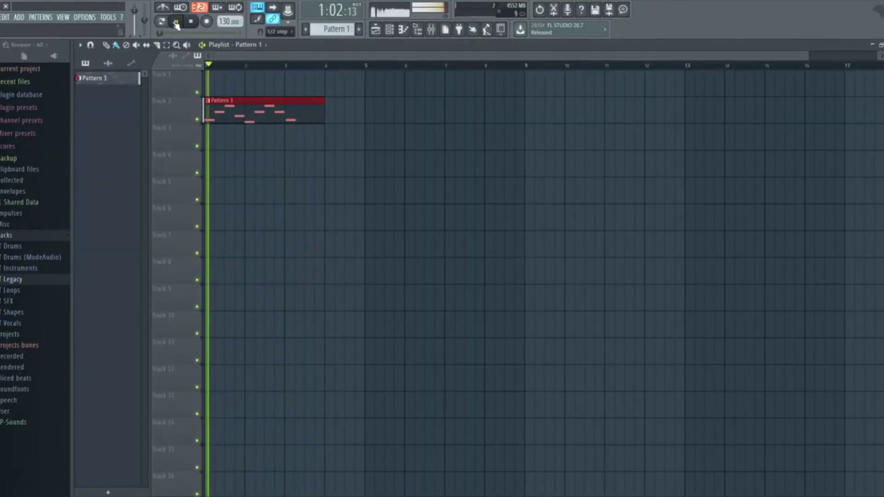
# - Play the Patterns 1–4 arrangement in Song mode from bar 9
pyautogui.click(175, 30)
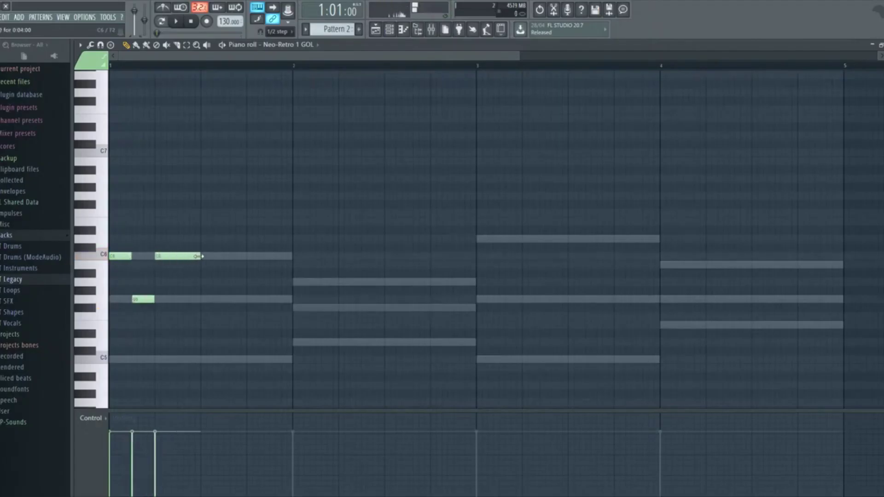
pyautogui.click(175, 21)
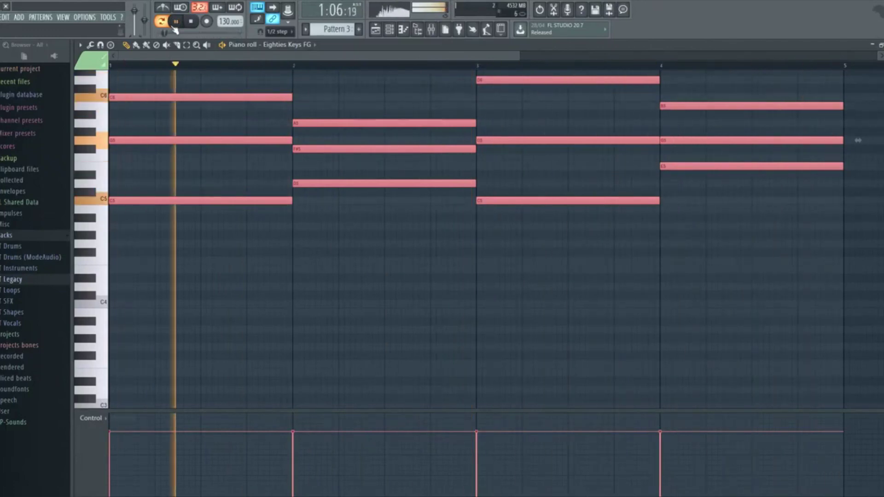
pyautogui.click(375, 29)
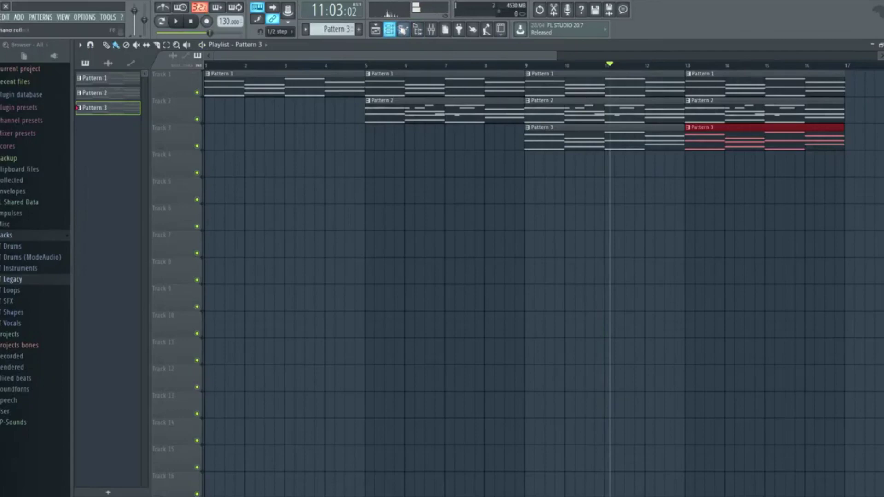
pyautogui.click(176, 21)
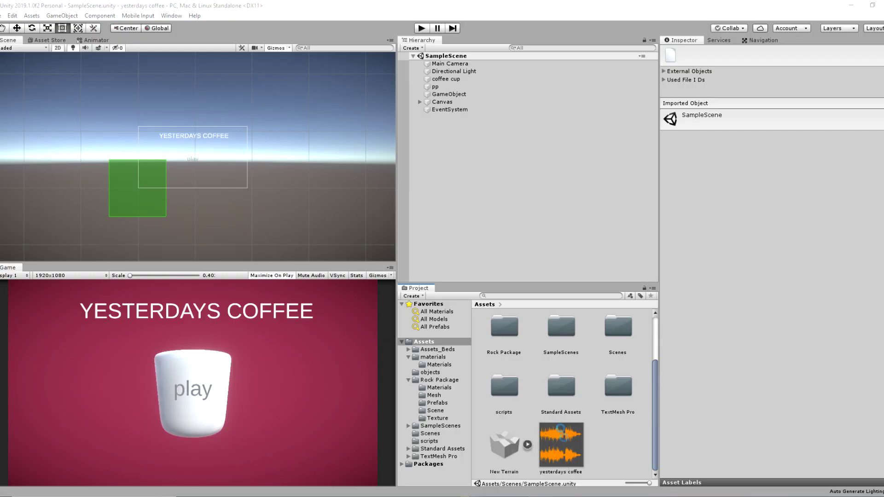
# - Move the 'yesterdays coffee' audio asset and raise the menu's music volume slightly
pyautogui.moveTo(562, 432); pyautogui.dragTo(560, 380)
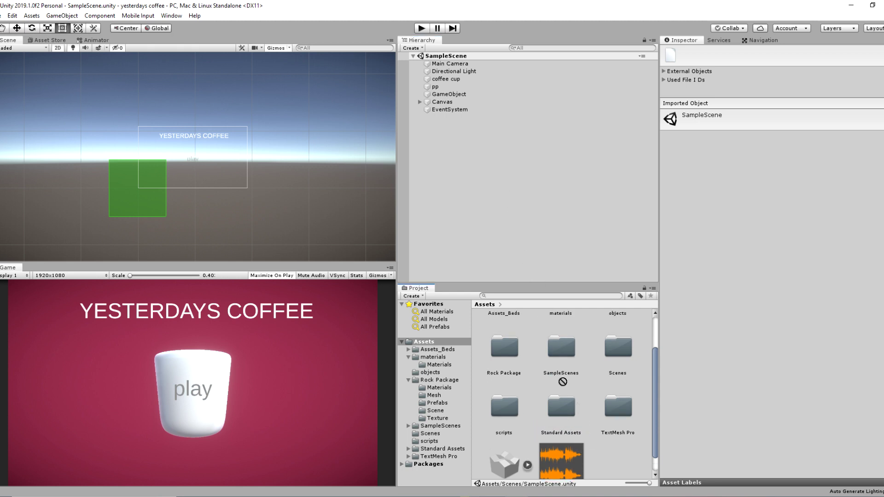
pyautogui.moveTo(579, 448); pyautogui.dragTo(555, 405)
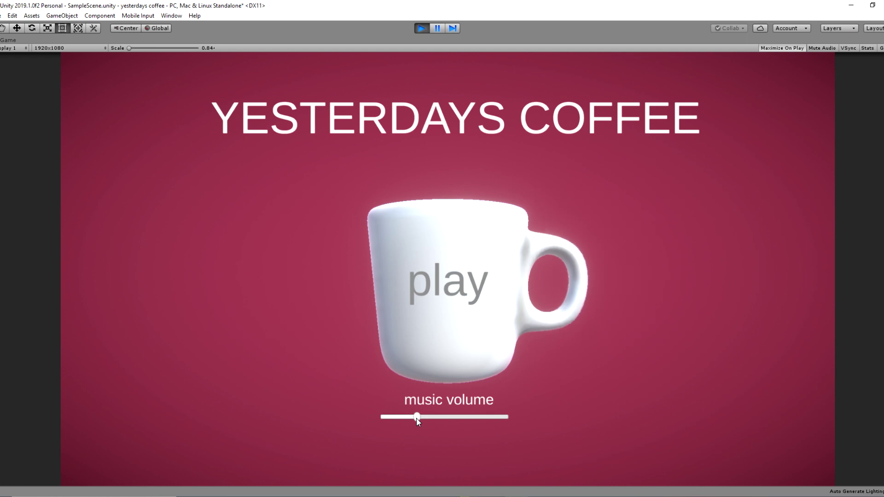
pyautogui.moveTo(417, 419); pyautogui.dragTo(420, 418)
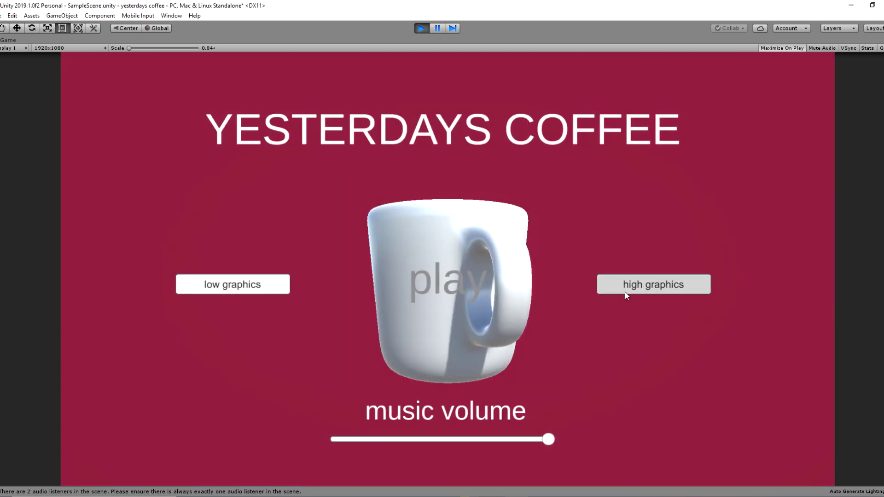
# - Toggle the menu graphics between high and low, ending on high
pyautogui.click(626, 289)
pyautogui.click(230, 285)
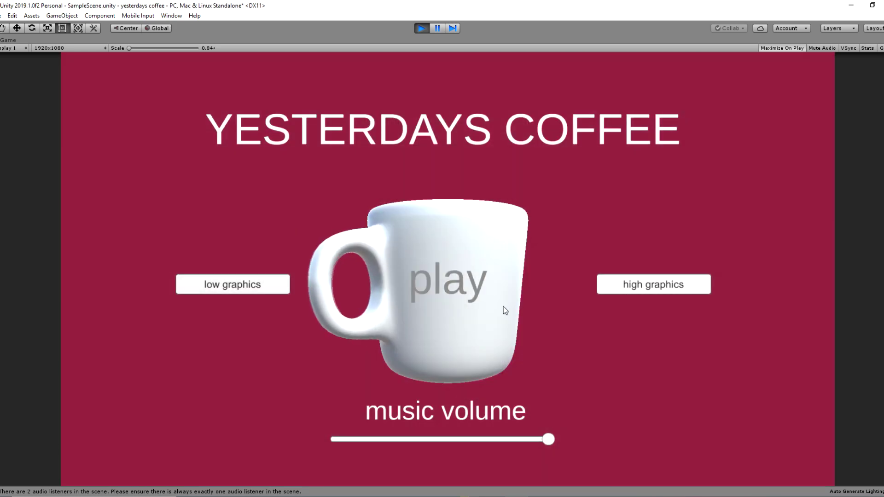
pyautogui.click(624, 285)
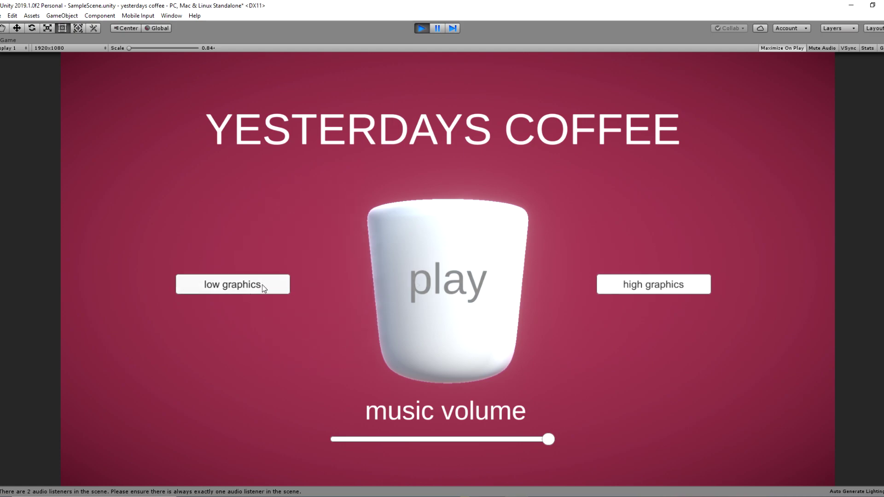